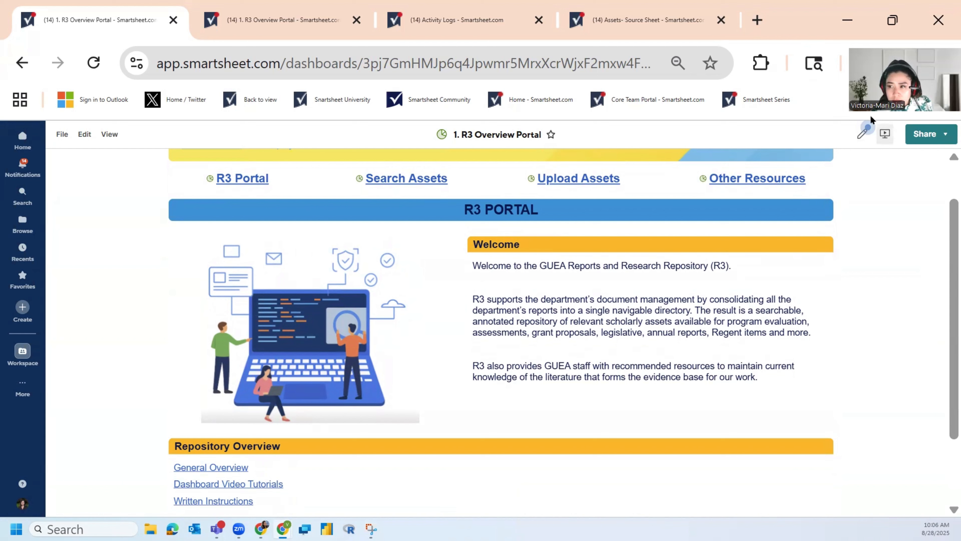
Step: Put the R3 Overview Portal dashboard in edit mode and toggle the Welcome text widget's title off and back on
{"action": "left_click", "coordinate": [863, 135]}
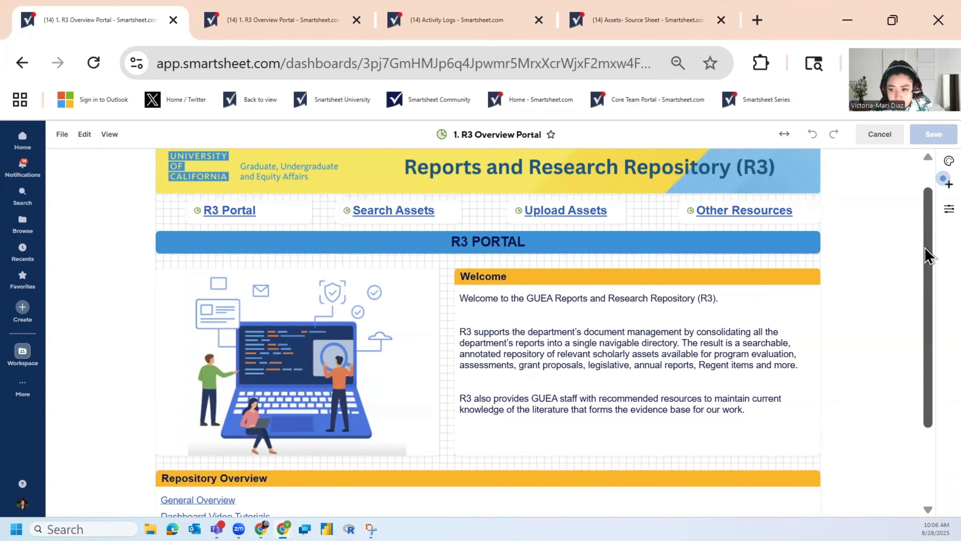
{"action": "left_click_drag", "start_coordinate": [925, 249], "coordinate": [927, 307]}
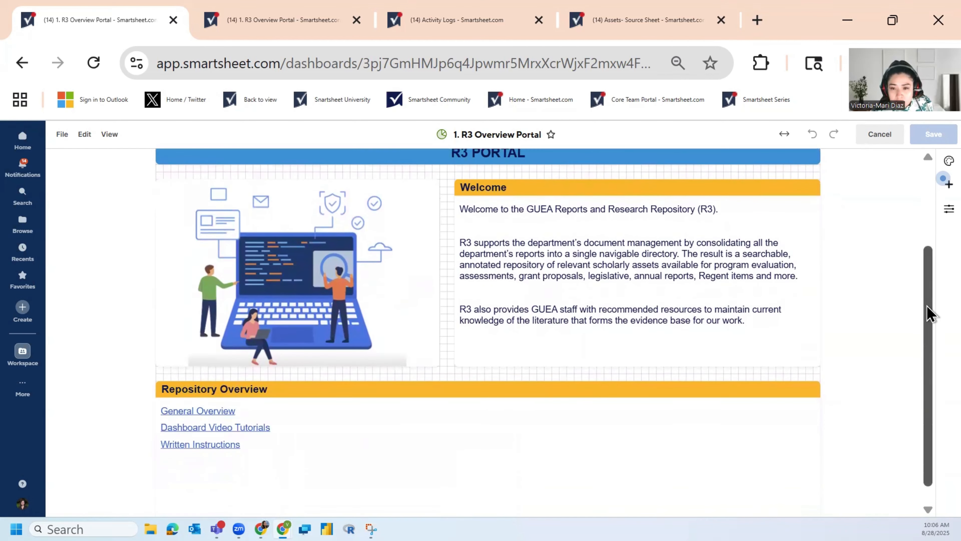
{"action": "triple_click", "coordinate": [547, 231]}
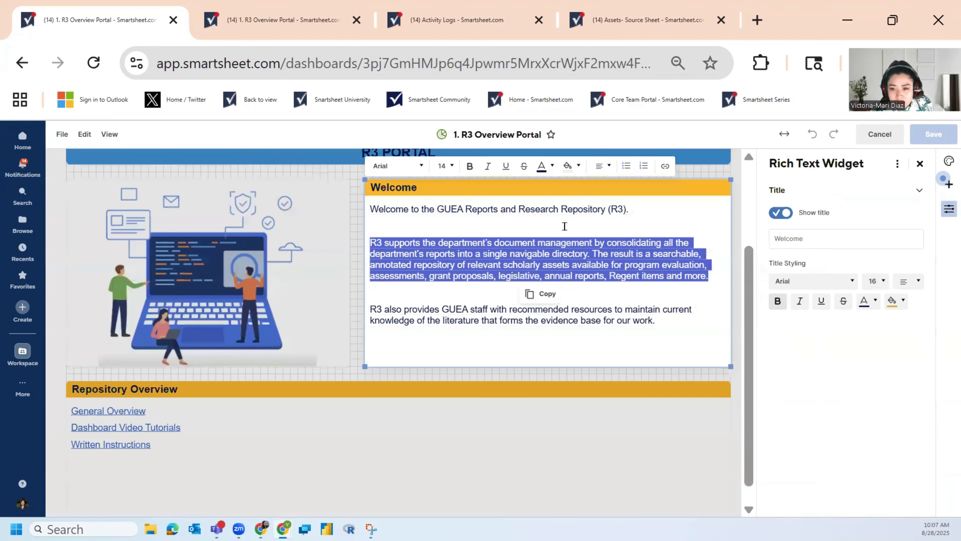
{"action": "left_click", "coordinate": [564, 226]}
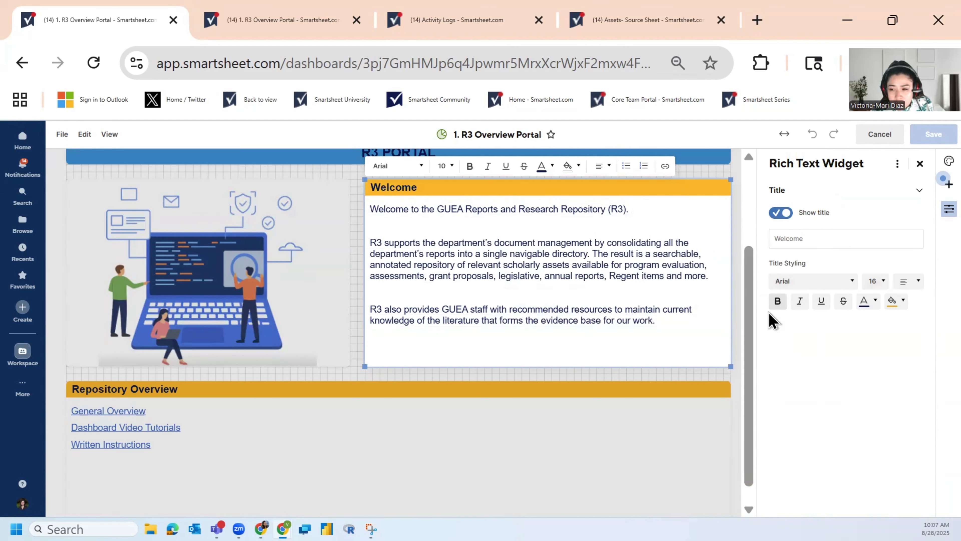
{"action": "left_click", "coordinate": [778, 213]}
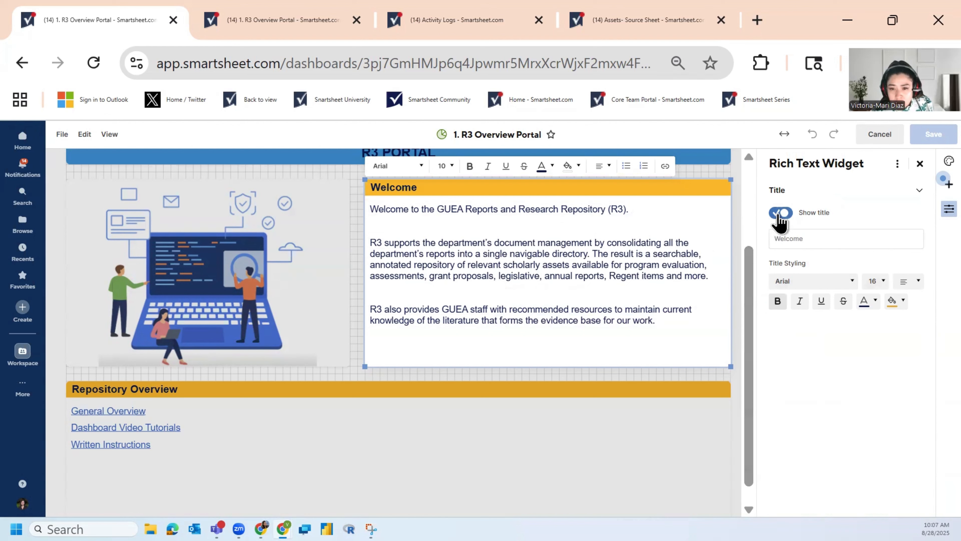
{"action": "left_click", "coordinate": [779, 214]}
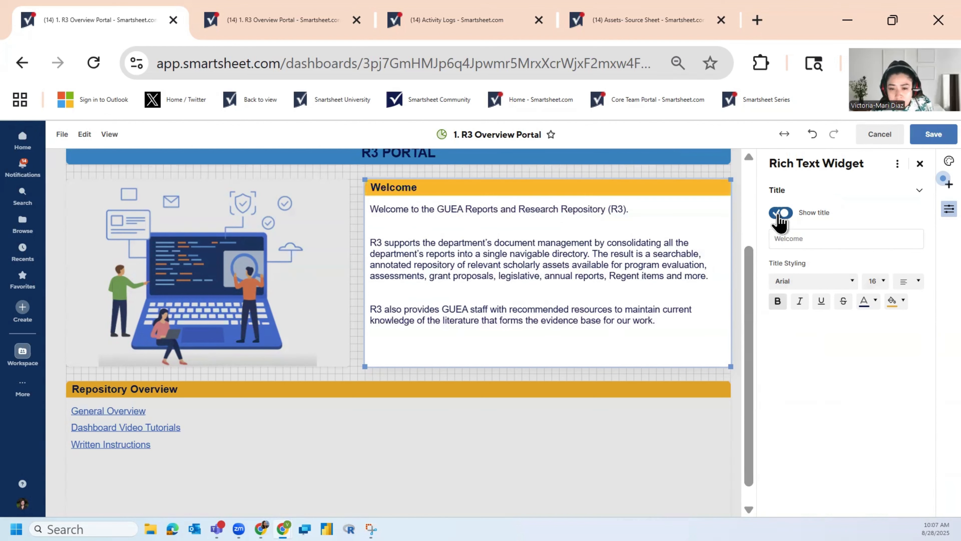
{"action": "left_click", "coordinate": [524, 293]}
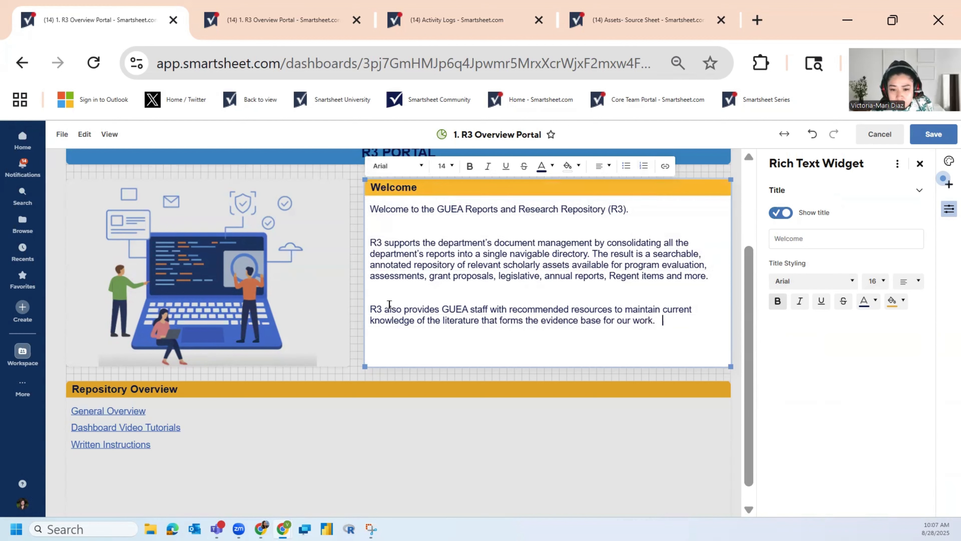
{"action": "left_click", "coordinate": [351, 295]}
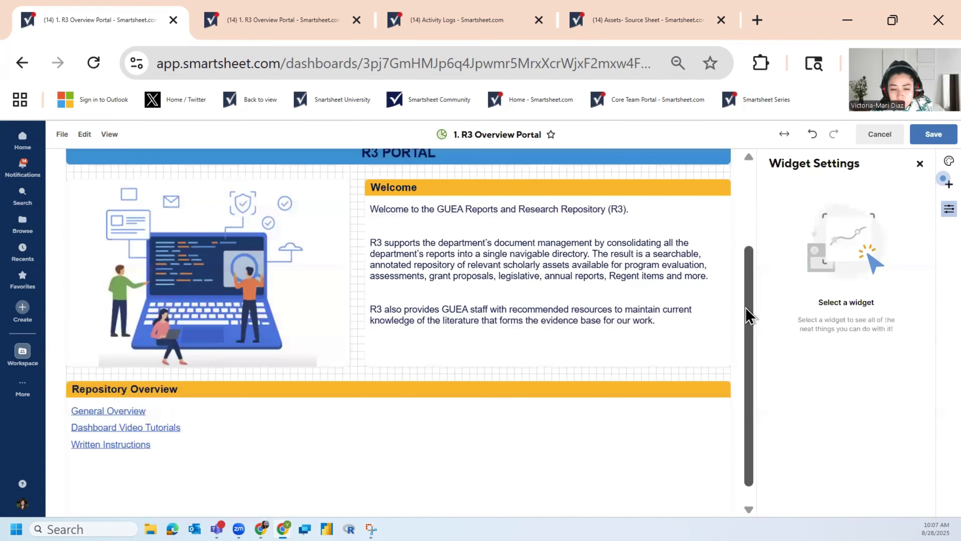
Step: Shrink the laptop illustration widget and enlarge it again to fill most of the space beside the Welcome widget
{"action": "left_click", "coordinate": [217, 287]}
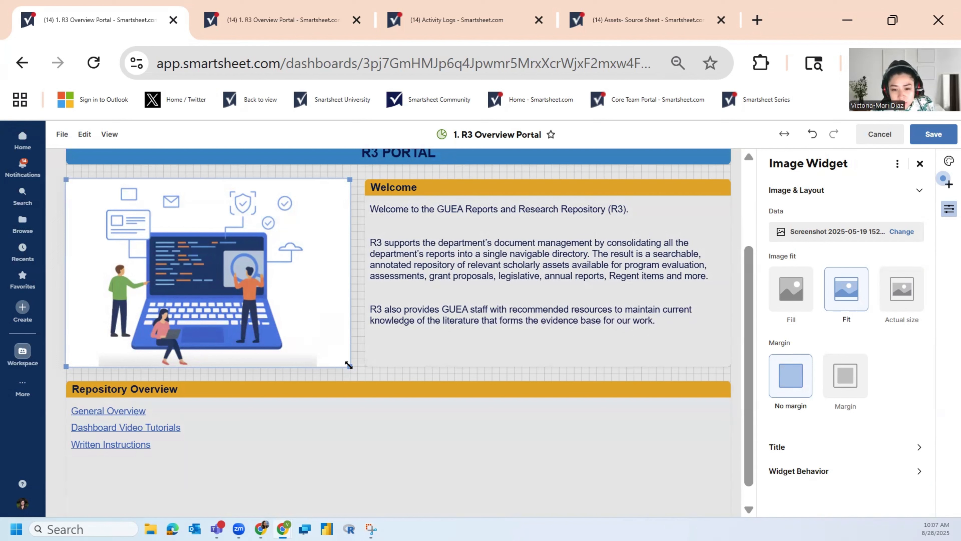
{"action": "left_click_drag", "start_coordinate": [348, 365], "coordinate": [255, 315]}
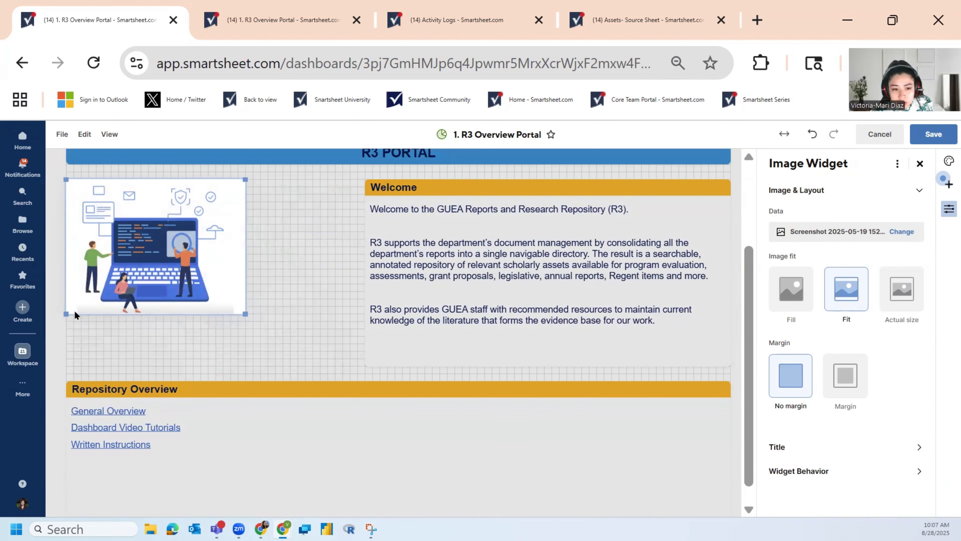
{"action": "left_click", "coordinate": [270, 262]}
{"action": "mouse_move", "coordinate": [165, 239]}
{"action": "left_mouse_down"}
{"action": "mouse_move", "coordinate": [208, 252]}
{"action": "mouse_move", "coordinate": [238, 244]}
{"action": "mouse_move", "coordinate": [165, 241]}
{"action": "mouse_move", "coordinate": [227, 250]}
{"action": "mouse_move", "coordinate": [181, 265]}
{"action": "mouse_move", "coordinate": [212, 246]}
{"action": "mouse_move", "coordinate": [165, 239]}
{"action": "left_mouse_up"}
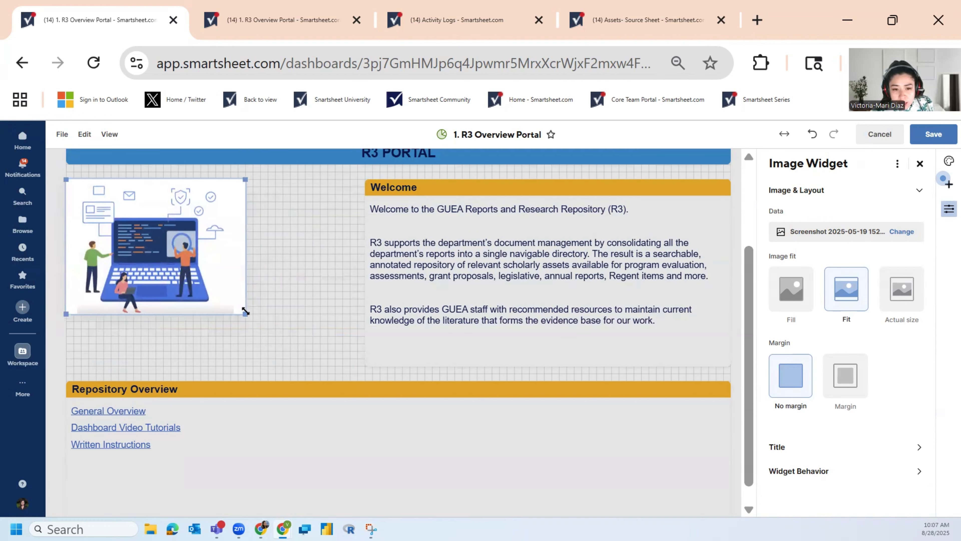
{"action": "left_click_drag", "start_coordinate": [245, 311], "coordinate": [344, 363]}
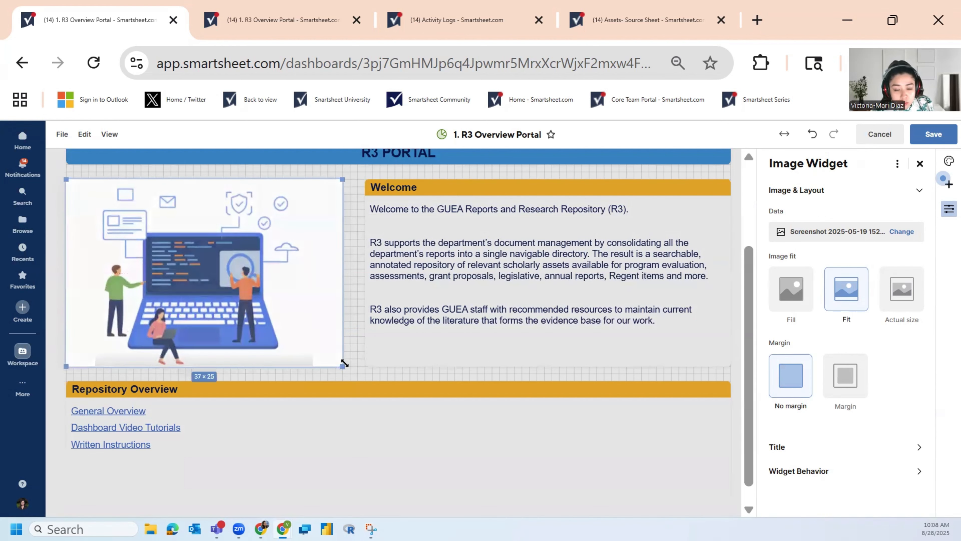
{"action": "left_click", "coordinate": [352, 327]}
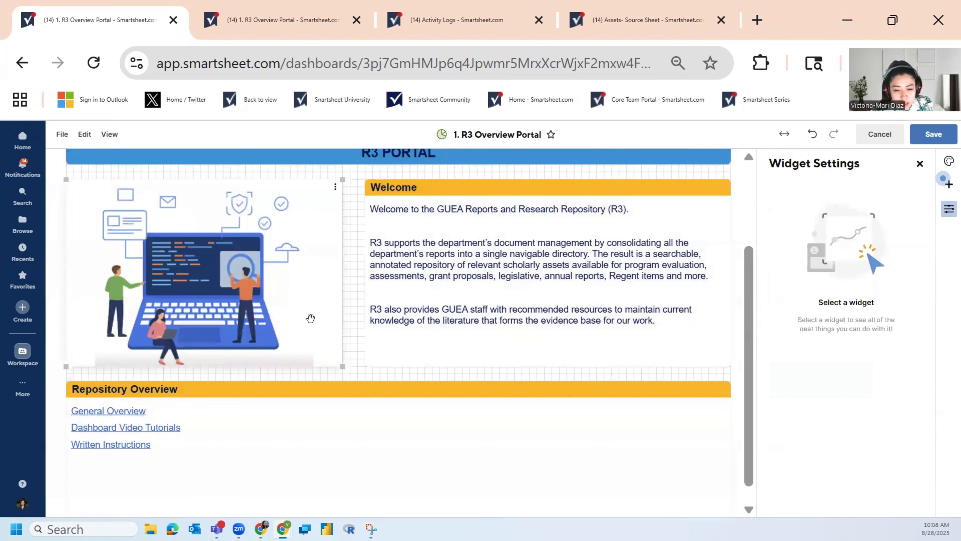
Step: Remove the laptop illustration widget from the dashboard and reduce the height of the Repository Overview widget
{"action": "left_click", "coordinate": [287, 265]}
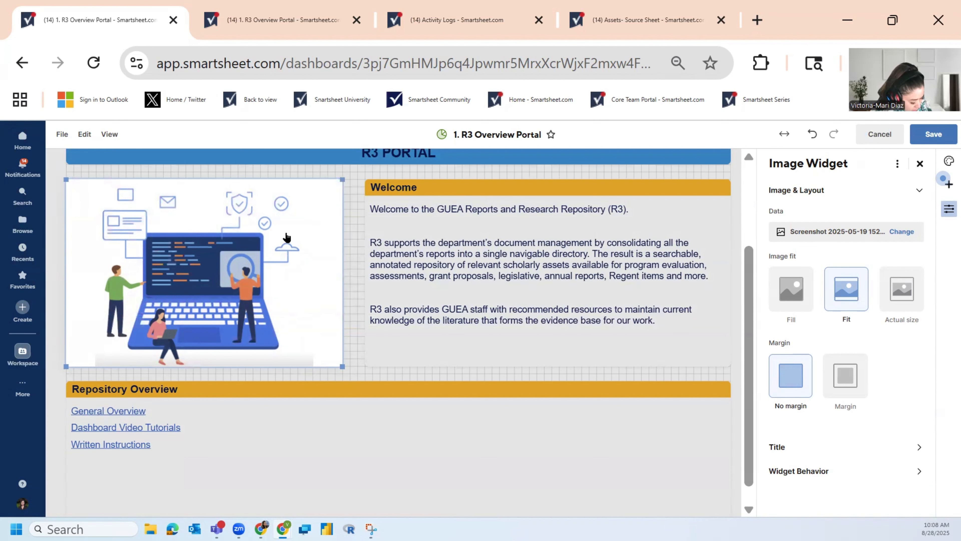
{"action": "key", "text": "Delete"}
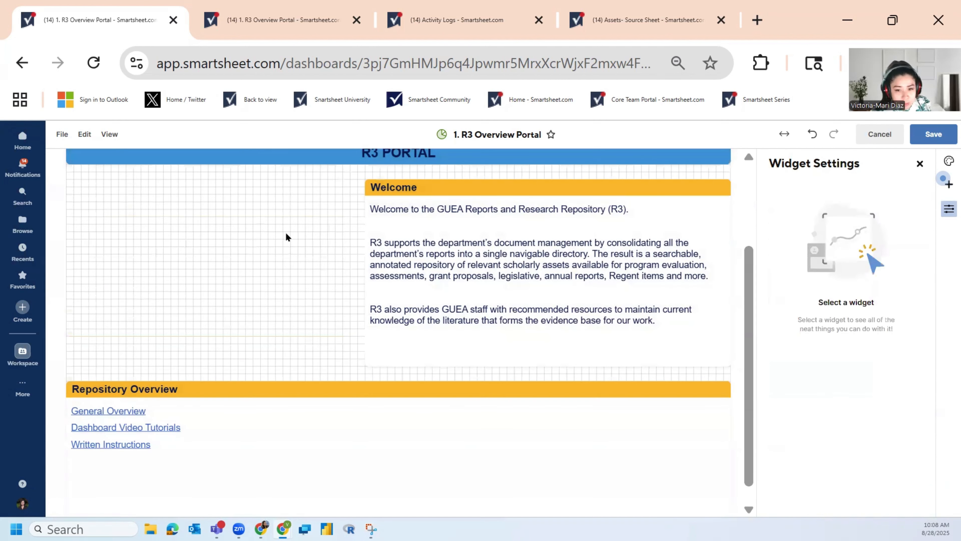
{"action": "scroll", "coordinate": [257, 266], "scroll_direction": "down", "scroll_amount": 1}
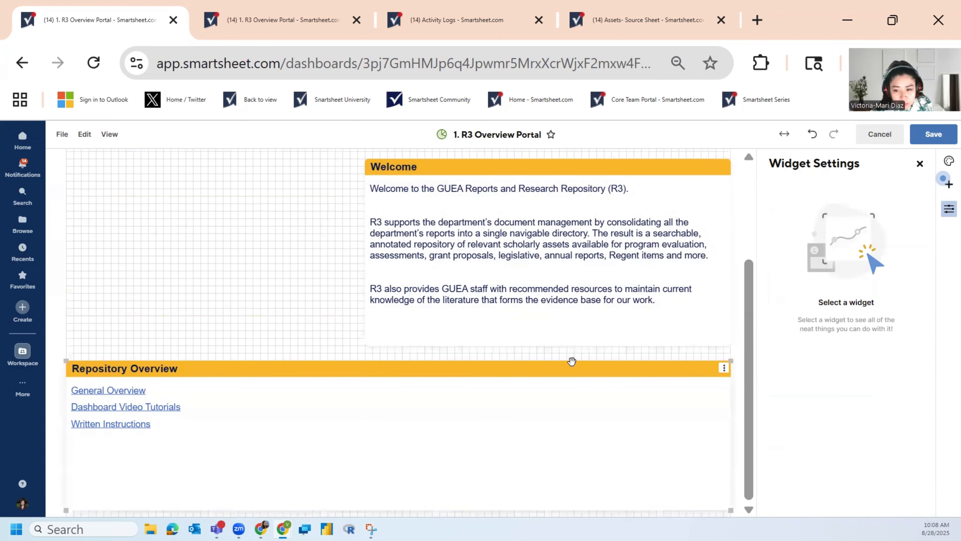
{"action": "left_click", "coordinate": [521, 478]}
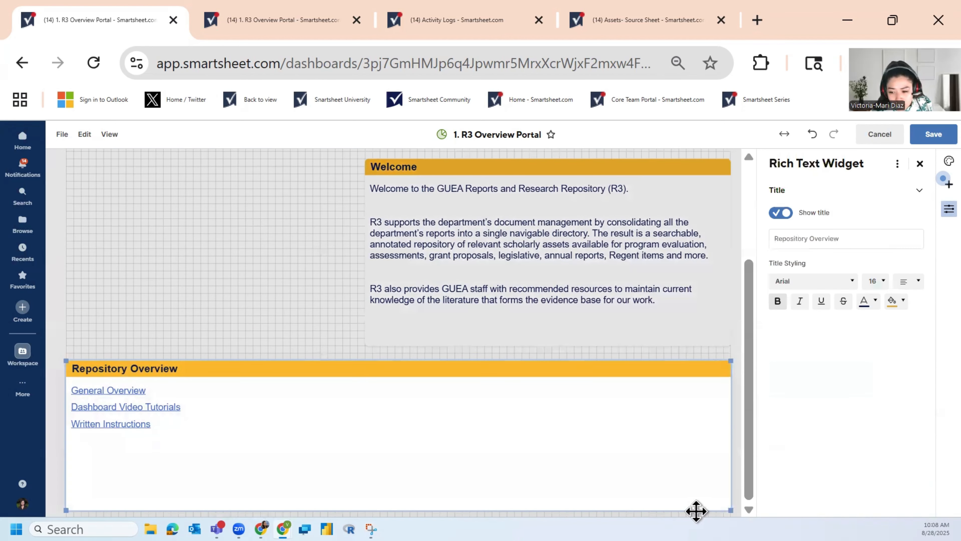
{"action": "left_click_drag", "start_coordinate": [728, 511], "coordinate": [729, 365]}
{"action": "left_click", "coordinate": [387, 392]}
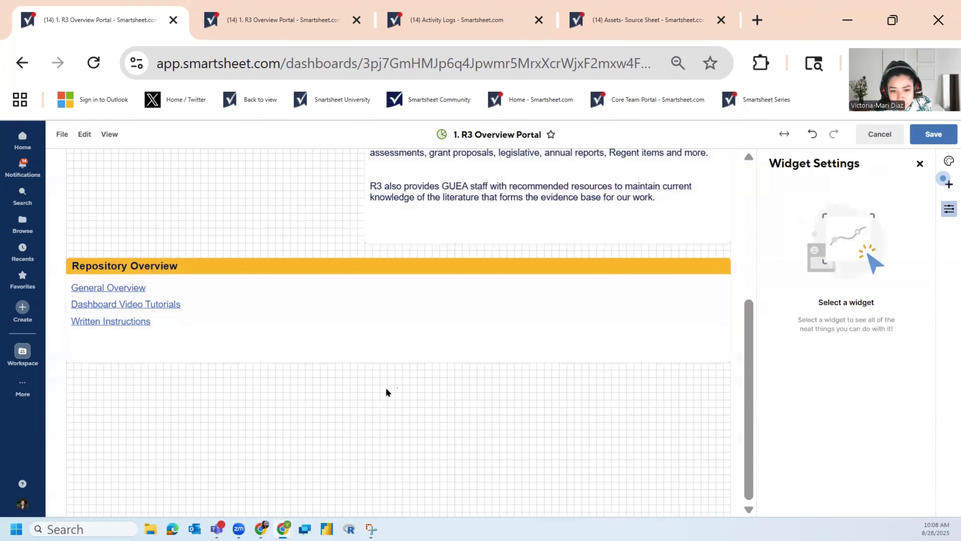
Step: Try to paste the illustration widget below and above the Repository Overview widget
{"action": "right_click", "coordinate": [168, 385]}
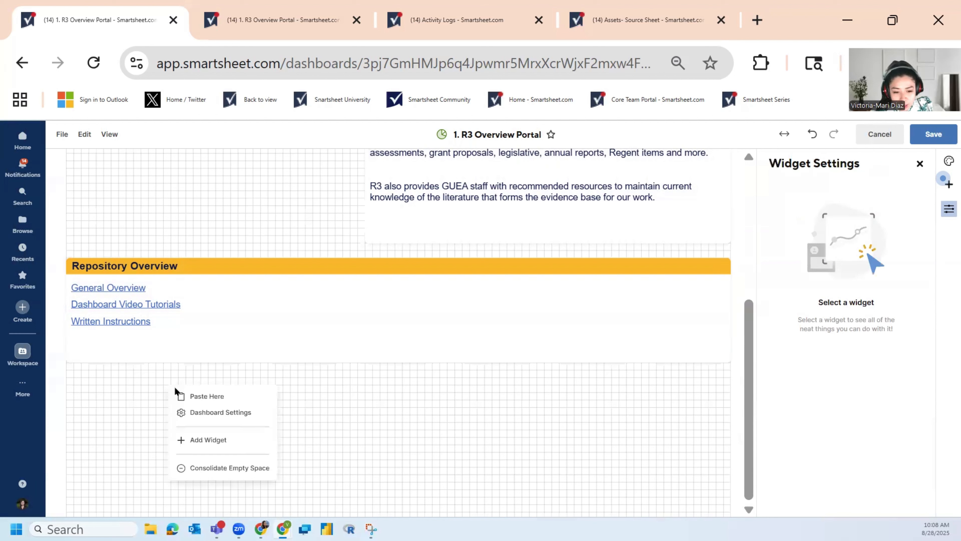
{"action": "left_click", "coordinate": [232, 396]}
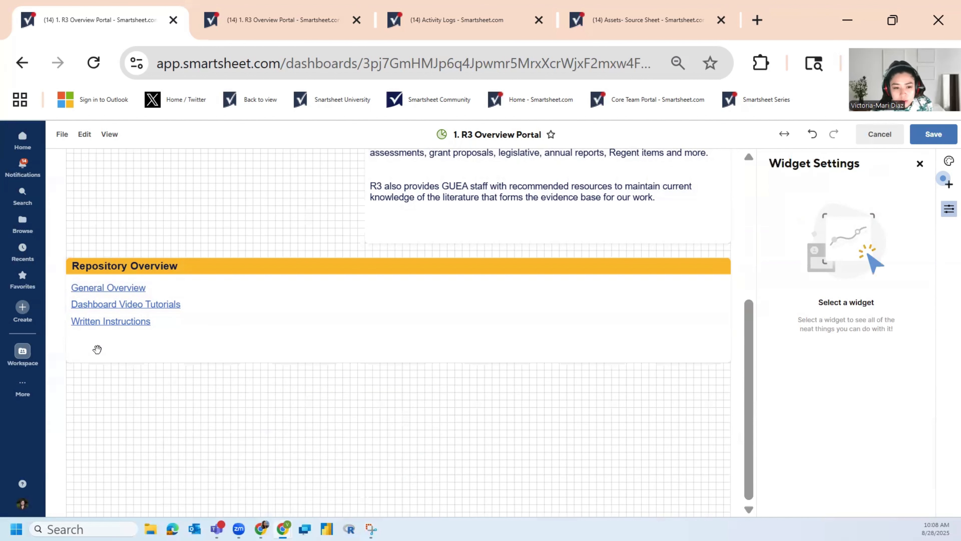
{"action": "right_click", "coordinate": [107, 251]}
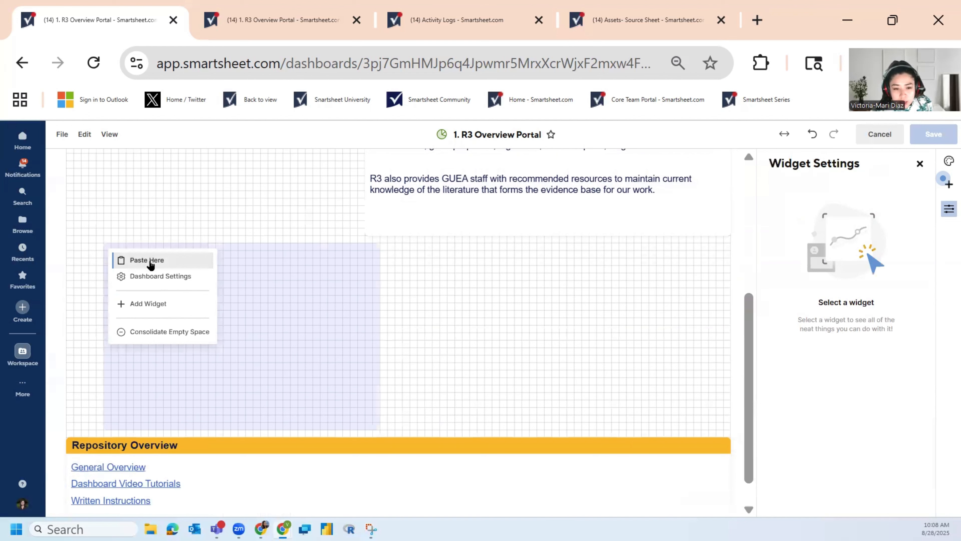
{"action": "left_click", "coordinate": [76, 200]}
{"action": "scroll", "coordinate": [124, 241], "scroll_direction": "up", "scroll_amount": 3}
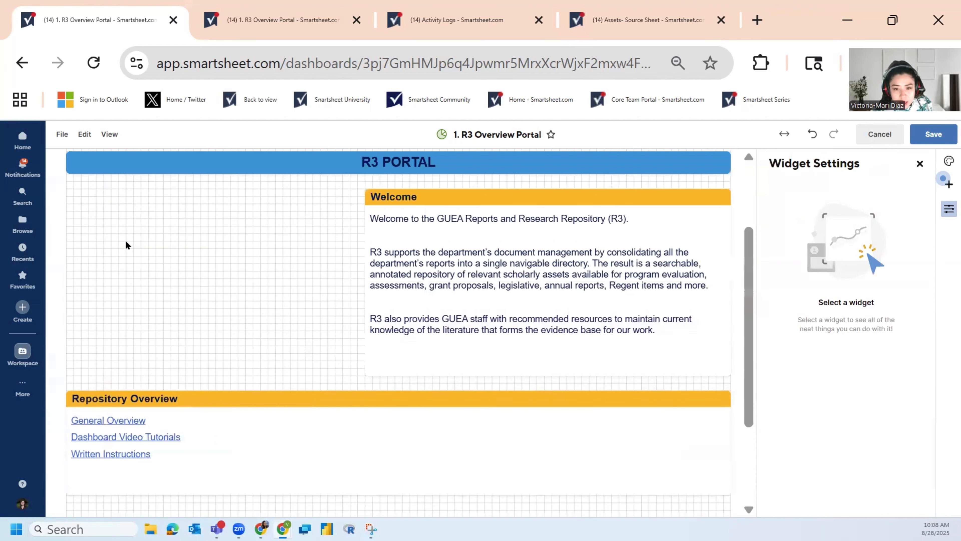
Step: Exit editing of the overview dashboard and discard all unsaved changes
{"action": "left_click", "coordinate": [878, 136]}
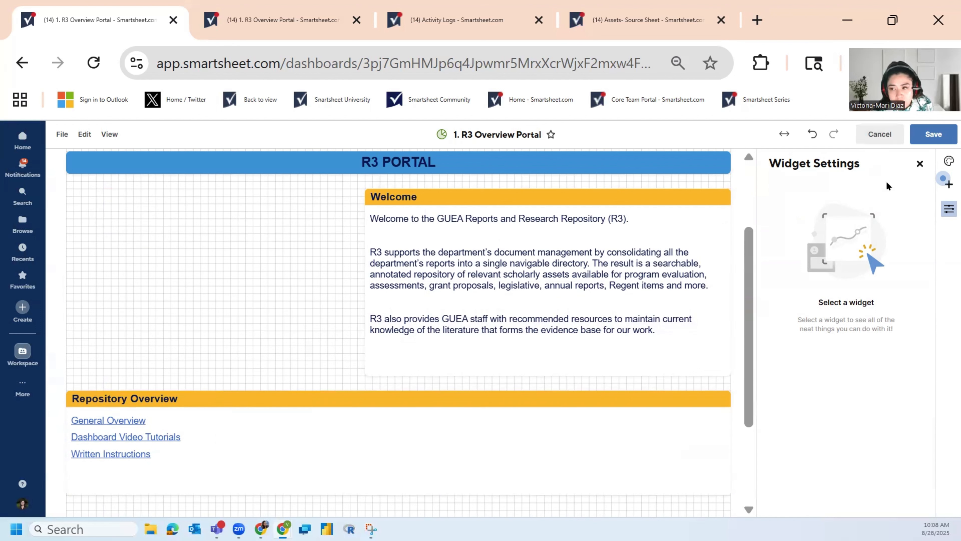
{"action": "left_click", "coordinate": [874, 136]}
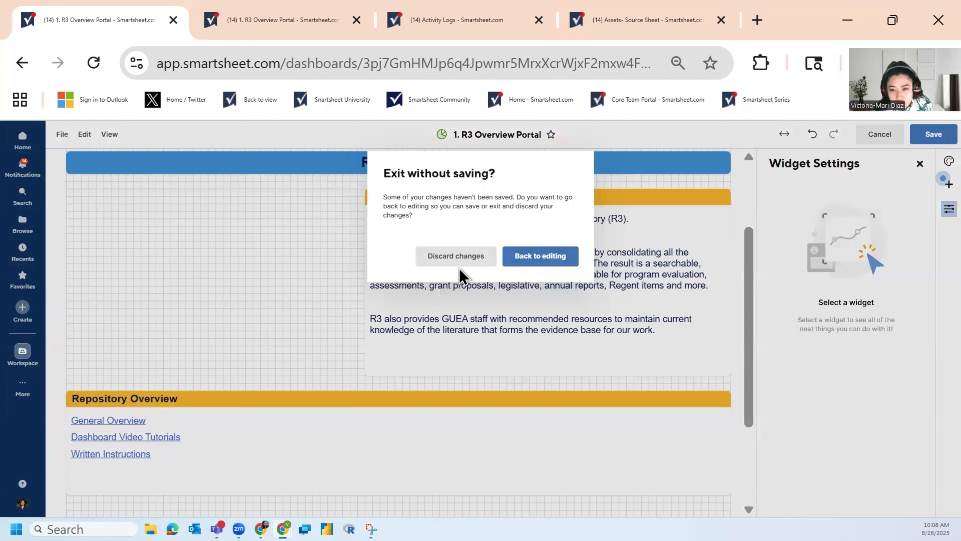
{"action": "left_click", "coordinate": [456, 257]}
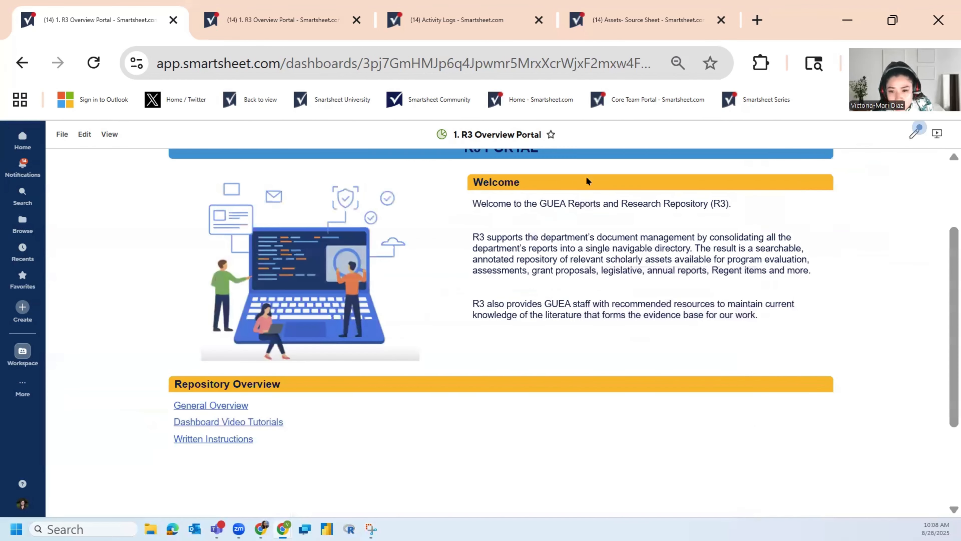
Step: Open the Search Assets dashboard from the portal's navigation links and view its GUEA Assets table
{"action": "left_click_drag", "start_coordinate": [948, 295], "coordinate": [946, 258]}
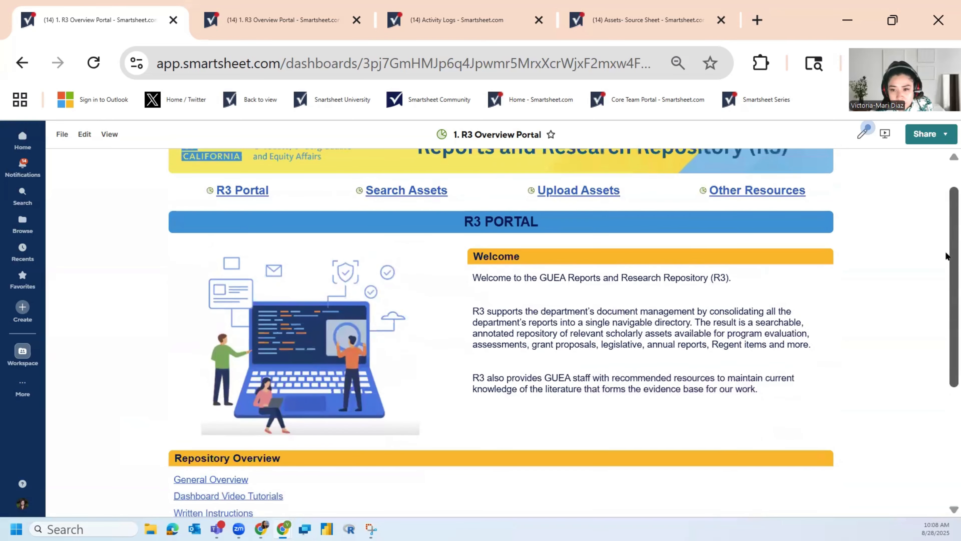
{"action": "left_click", "coordinate": [424, 198]}
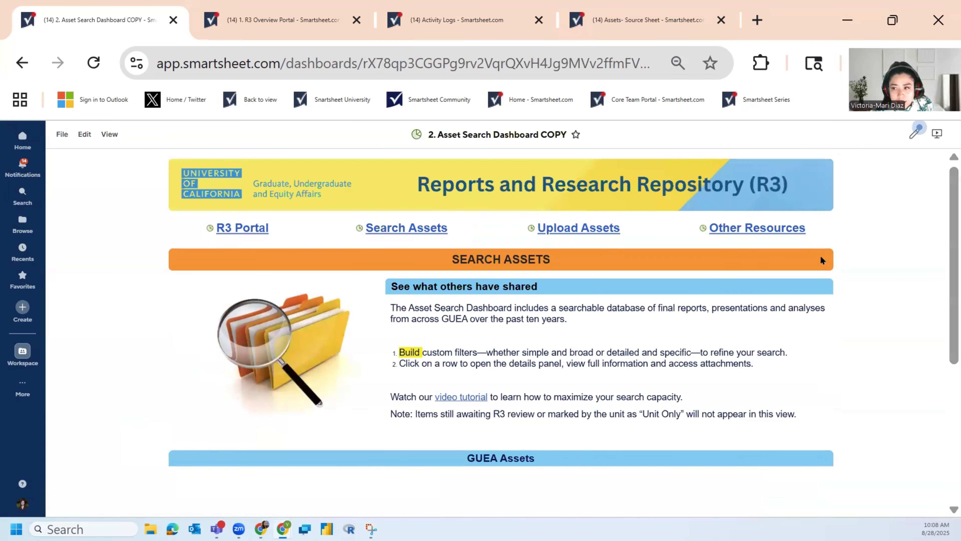
{"action": "left_click_drag", "start_coordinate": [947, 241], "coordinate": [946, 382]}
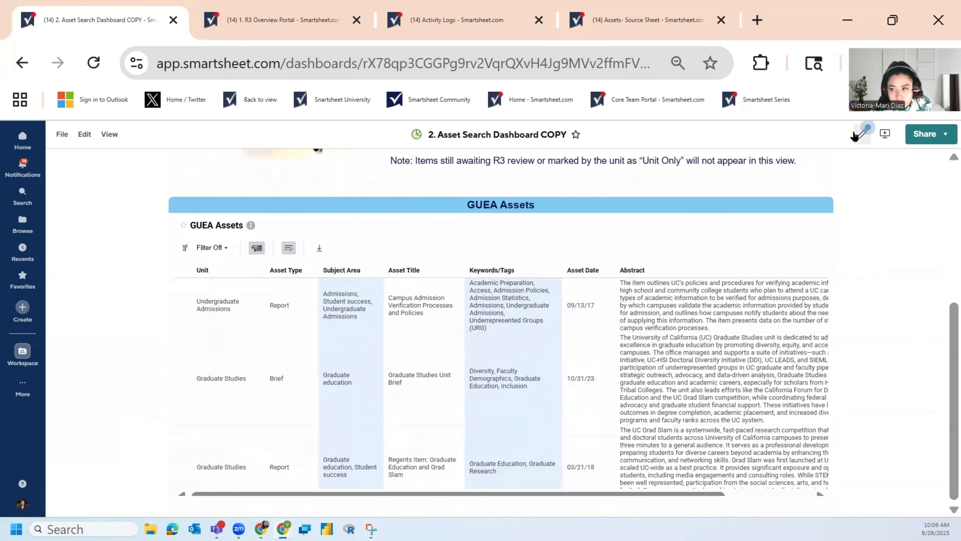
Step: Inspect the embedded web content link of the GUEA Assets widget in edit mode, and leave editing without changing it
{"action": "left_click", "coordinate": [860, 133]}
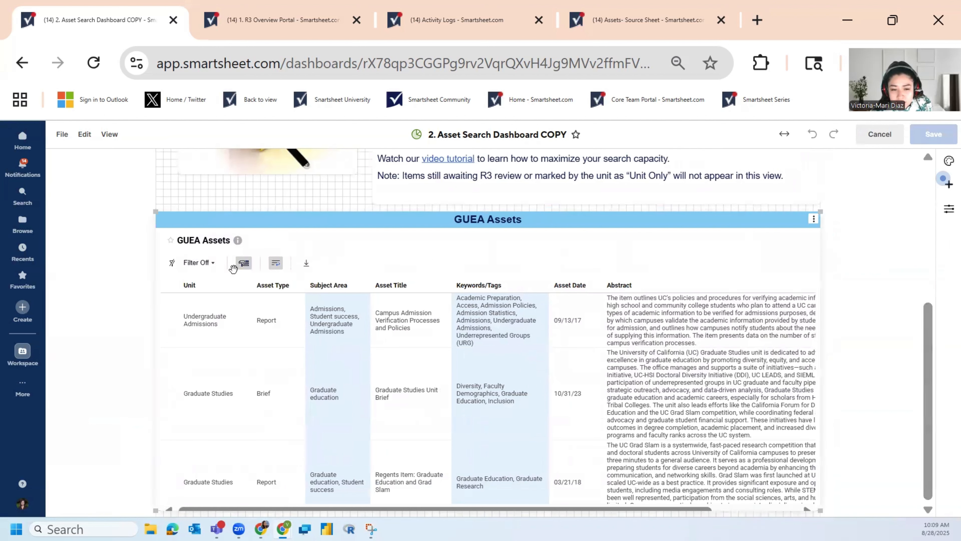
{"action": "left_click", "coordinate": [447, 251]}
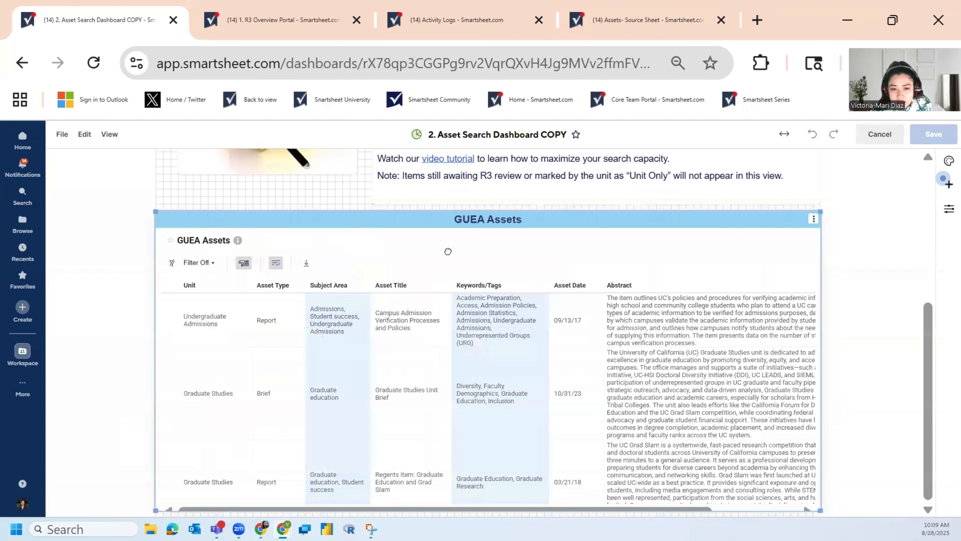
{"action": "double_click", "coordinate": [118, 241]}
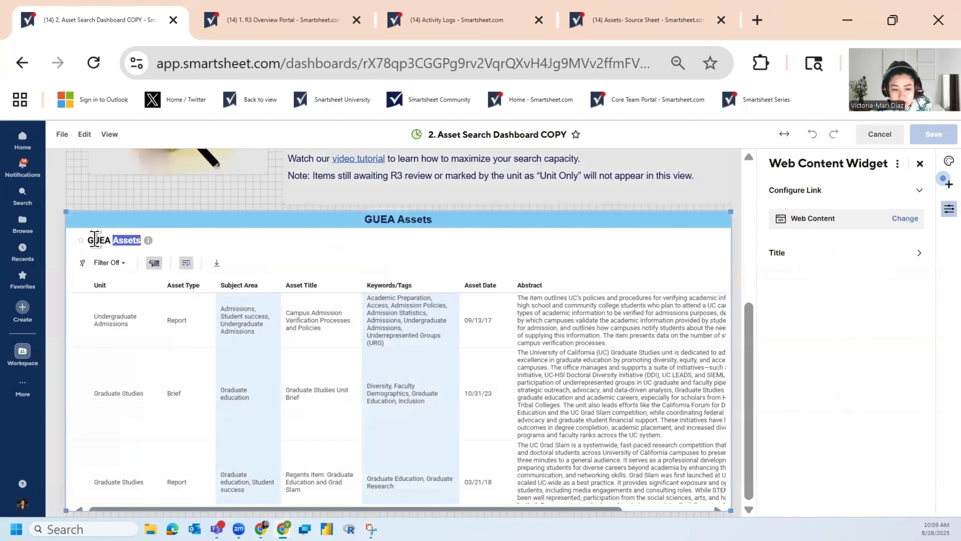
{"action": "left_click_drag", "start_coordinate": [100, 238], "coordinate": [105, 239]}
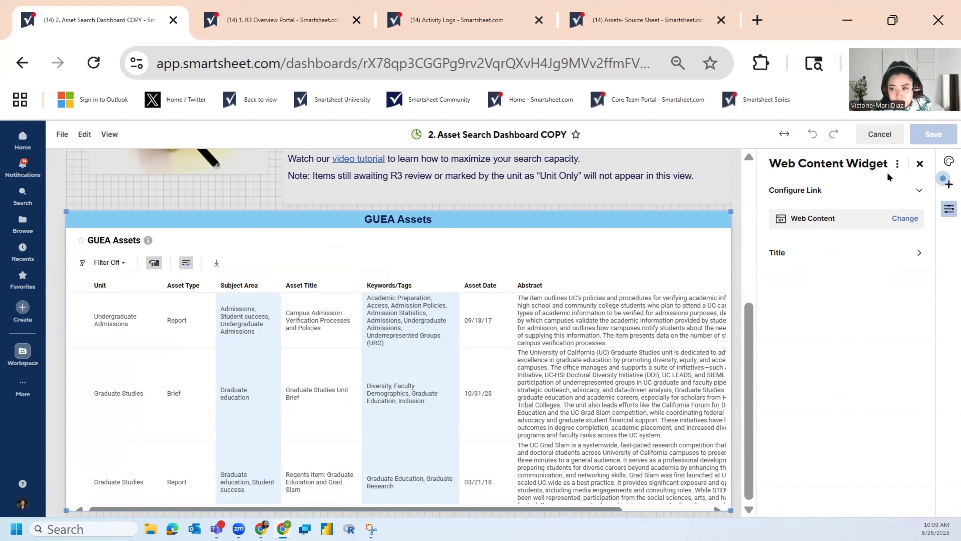
{"action": "left_click", "coordinate": [897, 222]}
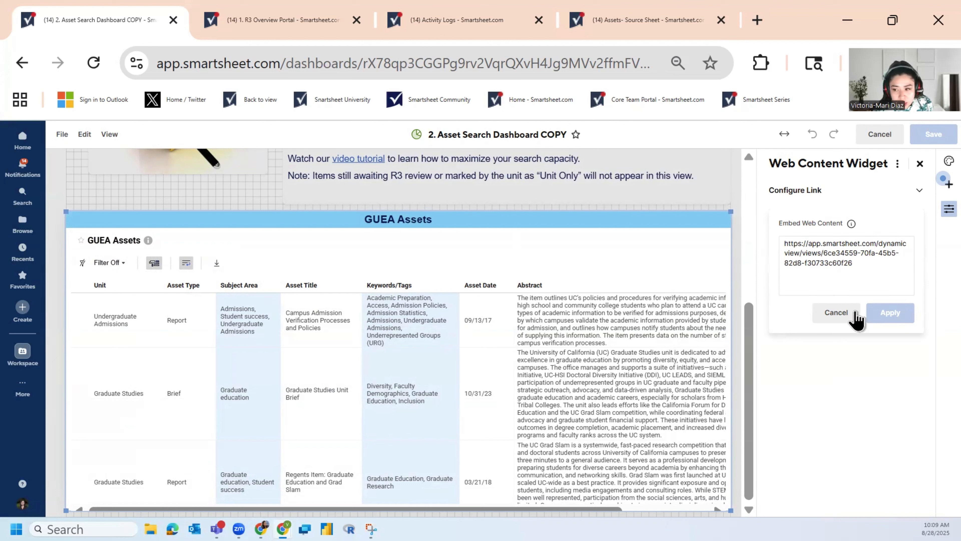
{"action": "left_click", "coordinate": [843, 314]}
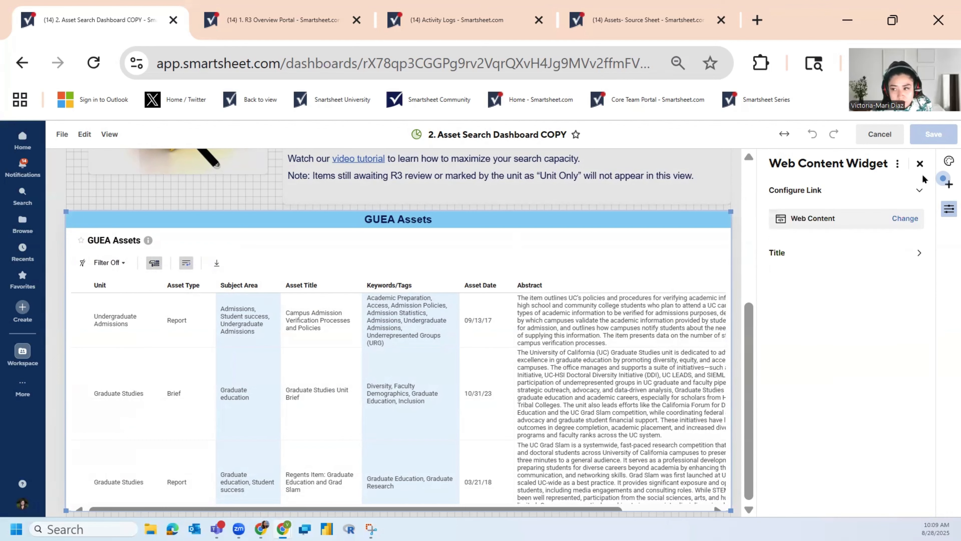
{"action": "left_click", "coordinate": [919, 163]}
{"action": "left_click_drag", "start_coordinate": [927, 341], "coordinate": [927, 245]}
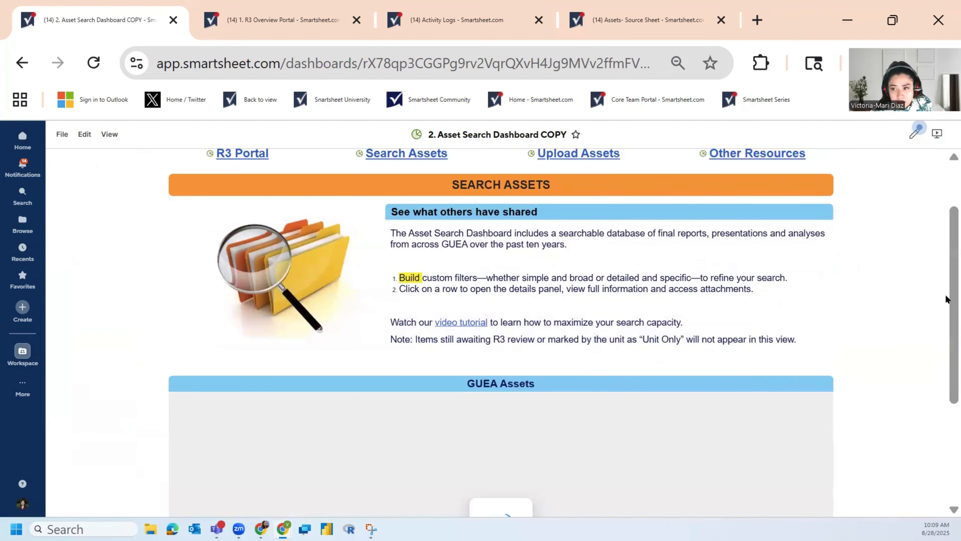
{"action": "left_click_drag", "start_coordinate": [946, 296], "coordinate": [946, 251]}
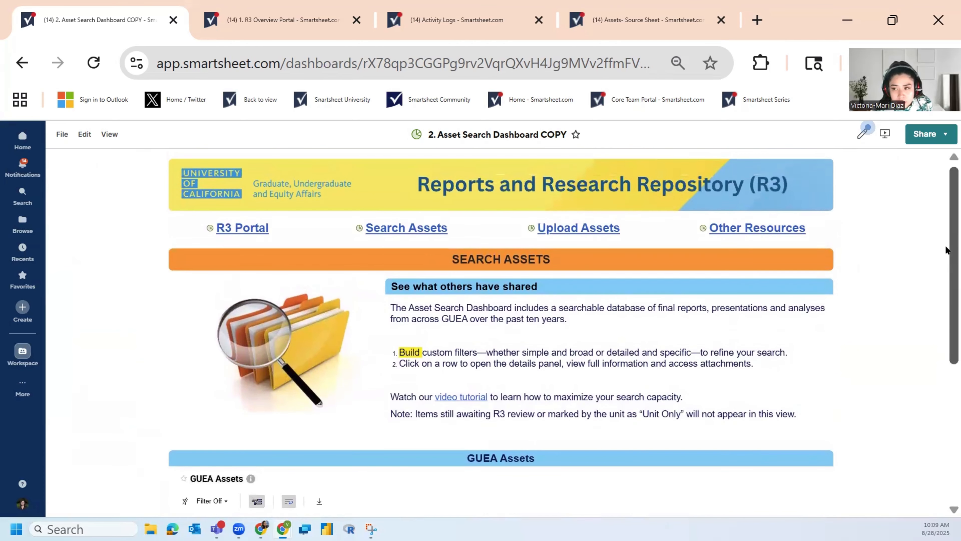
Step: Edit the dashboard and set the SEARCH ASSETS title widget's background colour to bright yellow, staying in edit mode without saving
{"action": "left_click", "coordinate": [859, 142]}
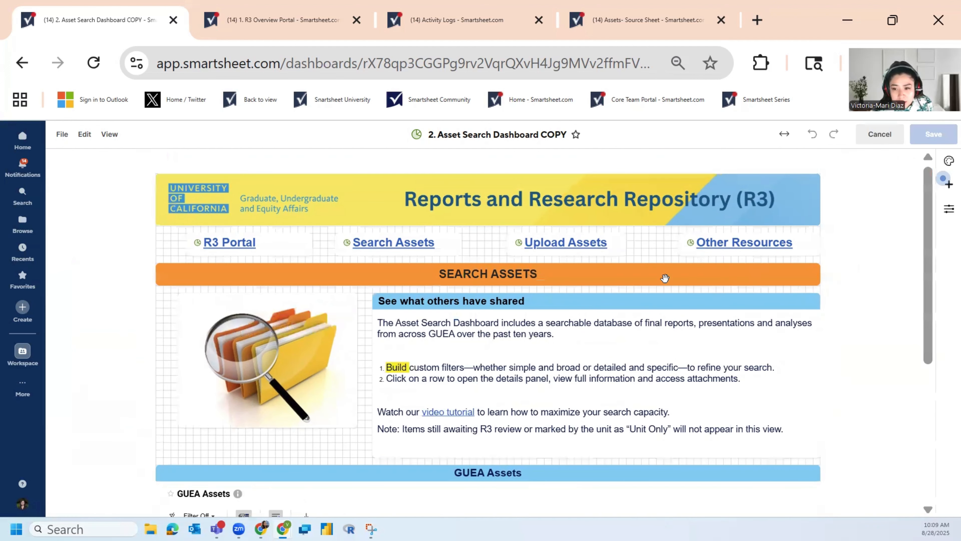
{"action": "scroll", "coordinate": [926, 279], "scroll_direction": "down", "scroll_amount": 2}
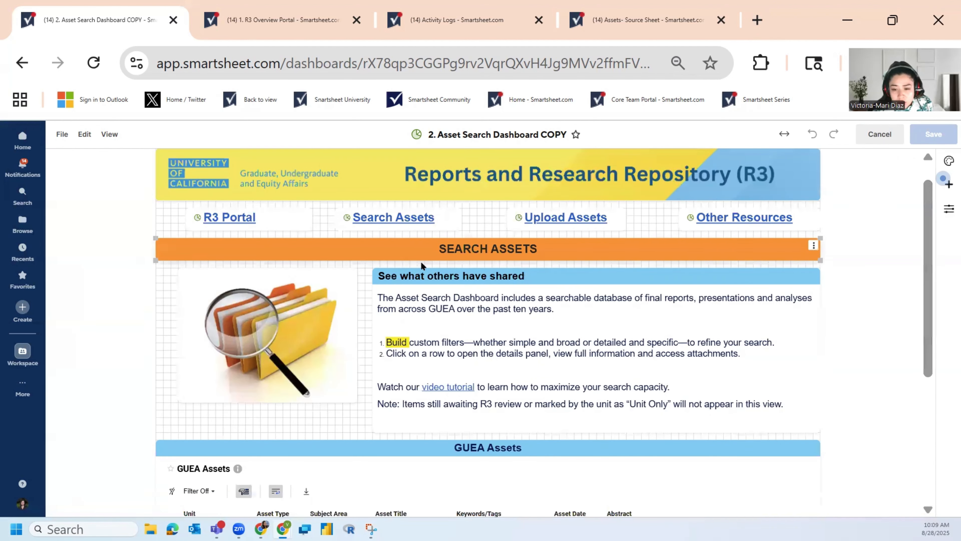
{"action": "left_click", "coordinate": [559, 250]}
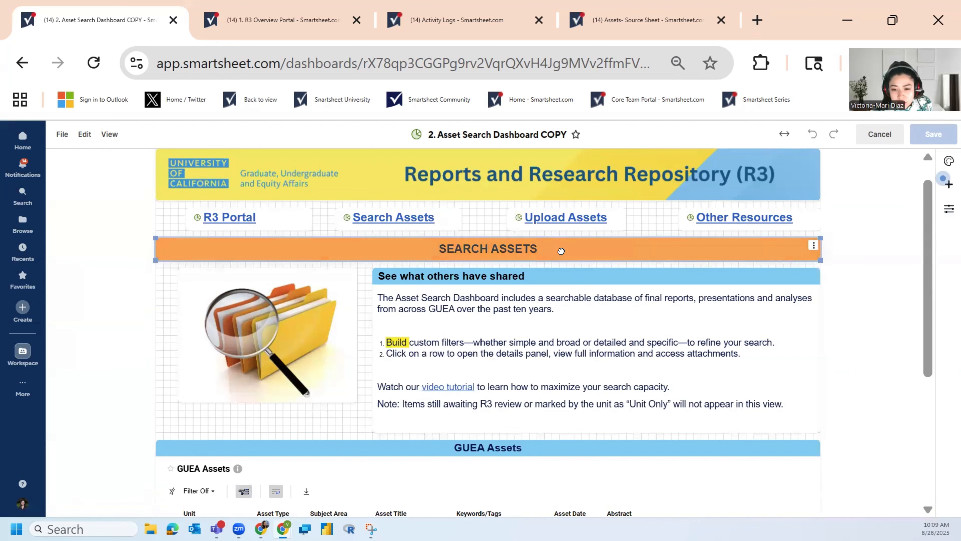
{"action": "left_click", "coordinate": [561, 250]}
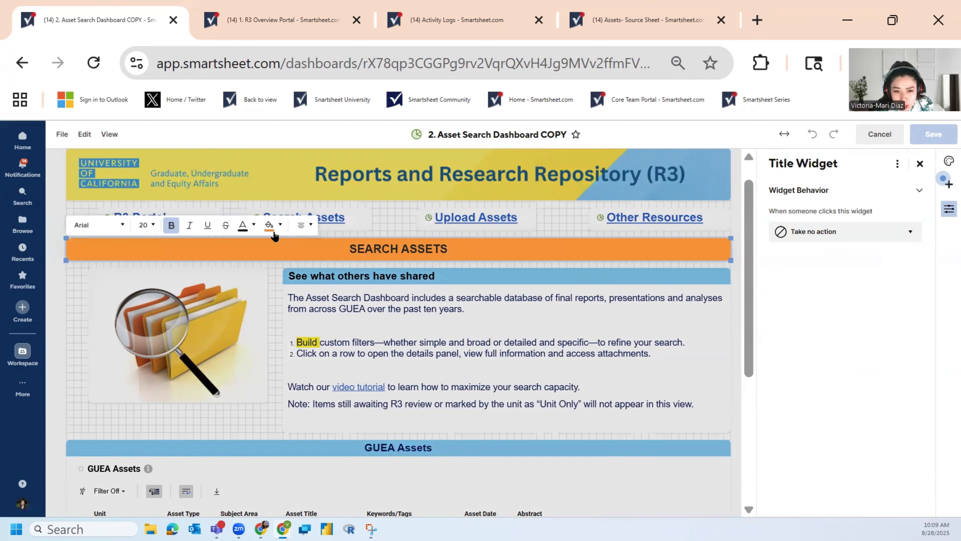
{"action": "left_click", "coordinate": [280, 225]}
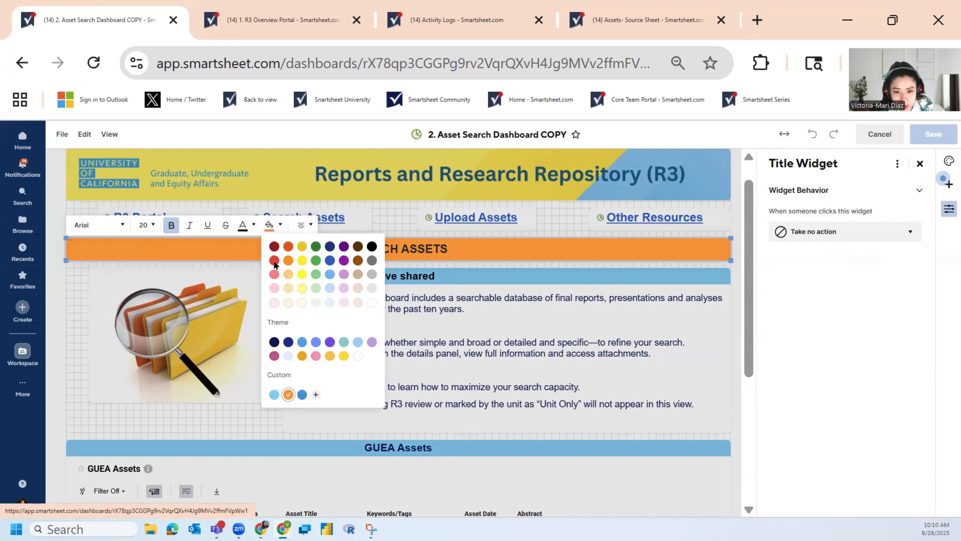
{"action": "left_click", "coordinate": [299, 275]}
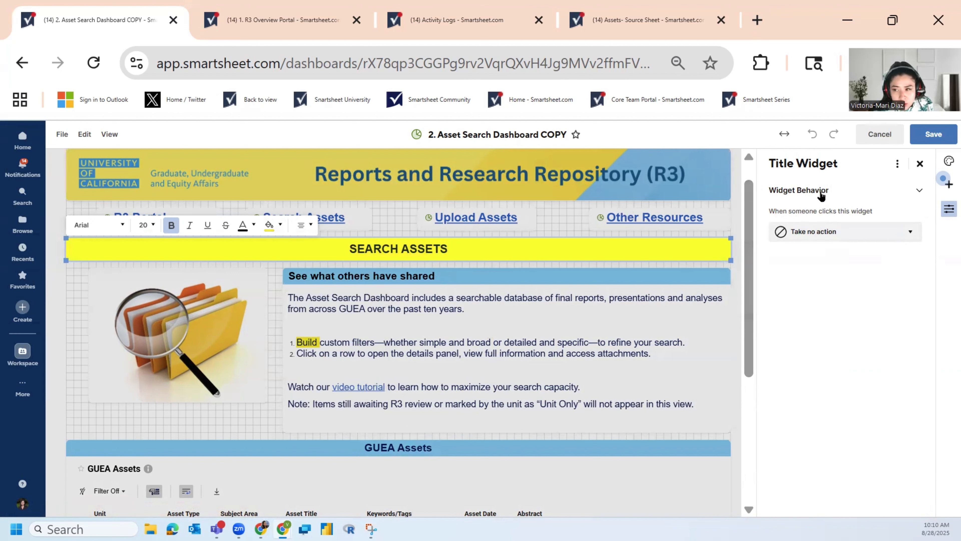
{"action": "left_click", "coordinate": [876, 142]}
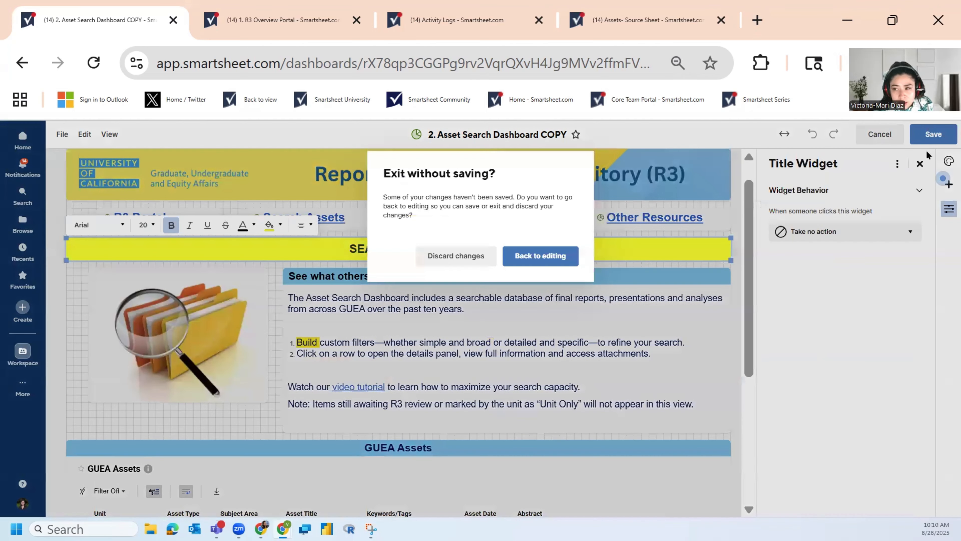
{"action": "left_click", "coordinate": [542, 262]}
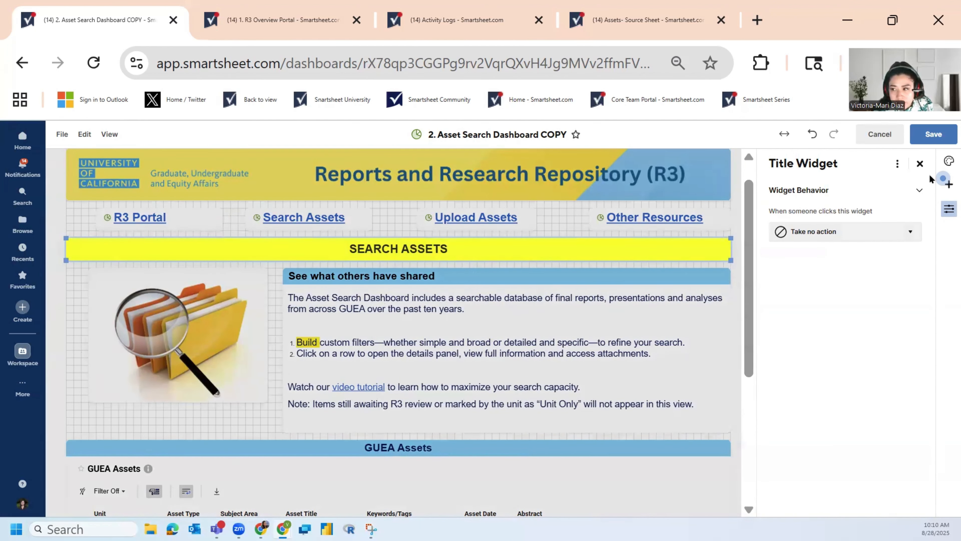
Step: Start a new custom dashboard theme and view its colour settings for the canvas, title widgets, widgets and chart series
{"action": "left_click", "coordinate": [948, 163]}
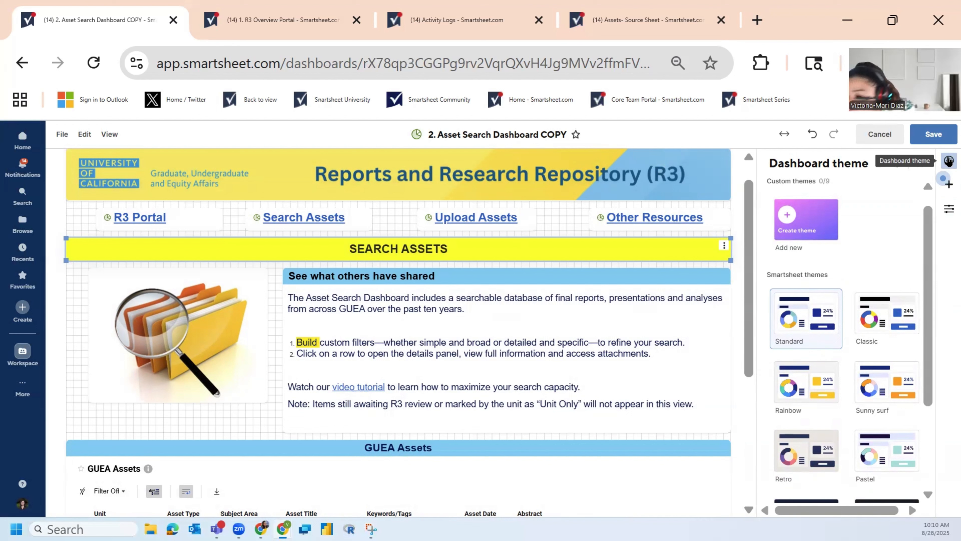
{"action": "left_click", "coordinate": [812, 232]}
{"action": "left_click", "coordinate": [797, 221]}
{"action": "left_click", "coordinate": [798, 224]}
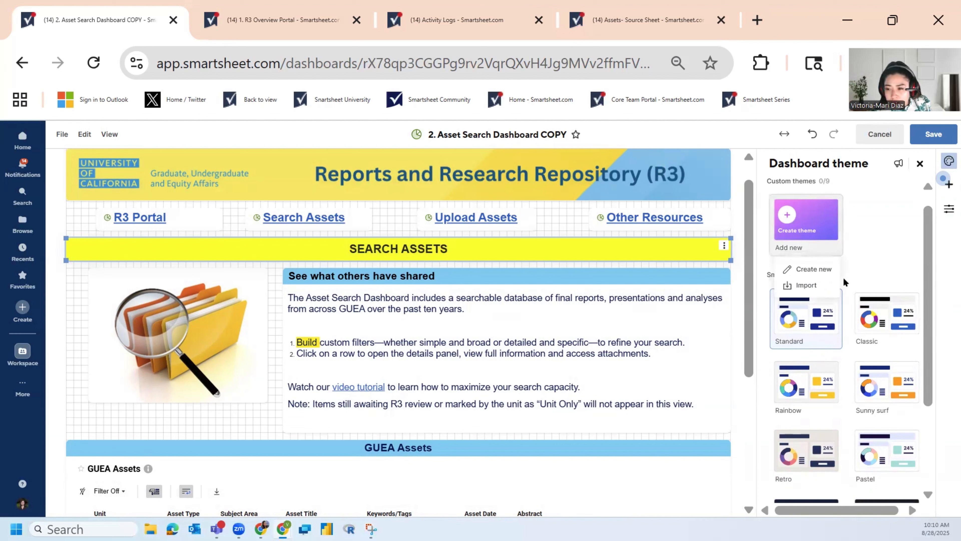
{"action": "left_click", "coordinate": [830, 271]}
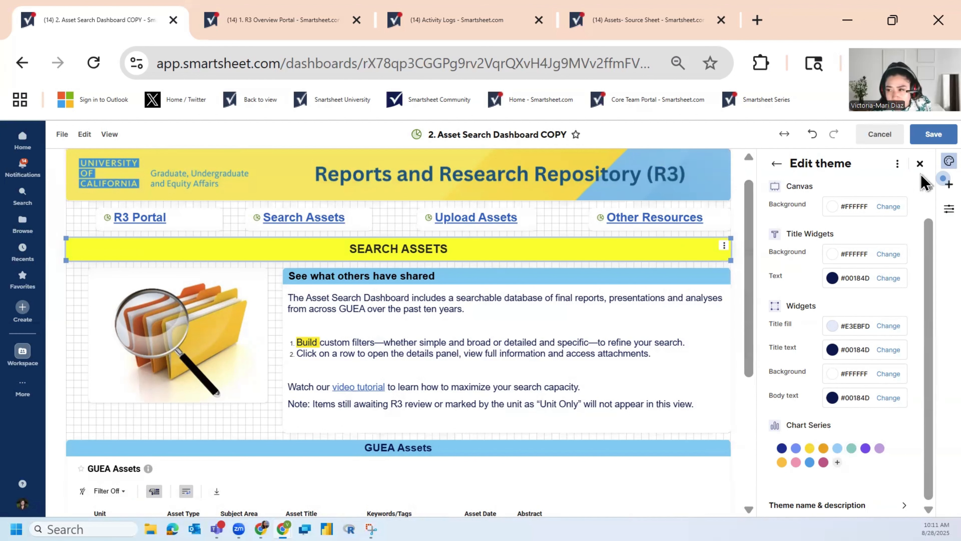
Step: Exit editing of the Asset Search dashboard and discard the unsaved changes
{"action": "left_click", "coordinate": [885, 138]}
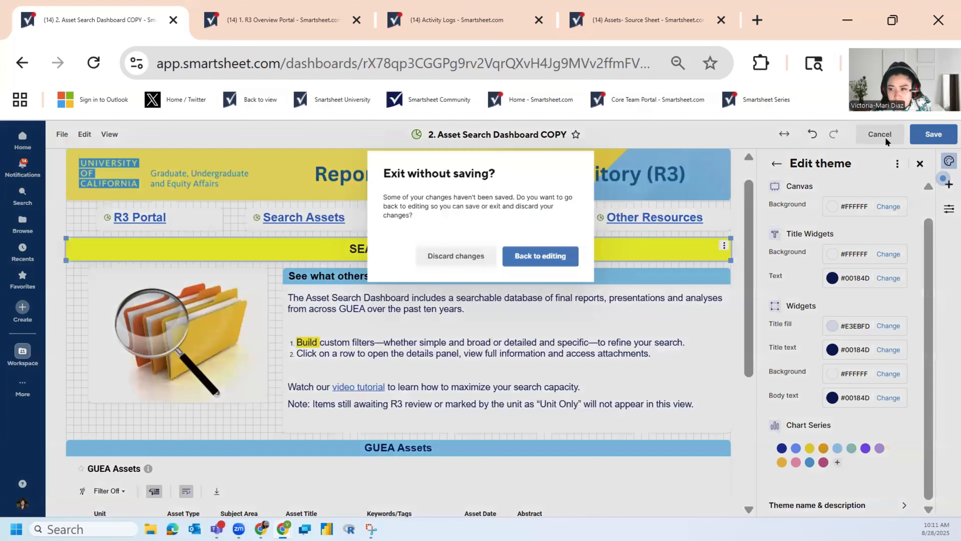
{"action": "left_click", "coordinate": [450, 260]}
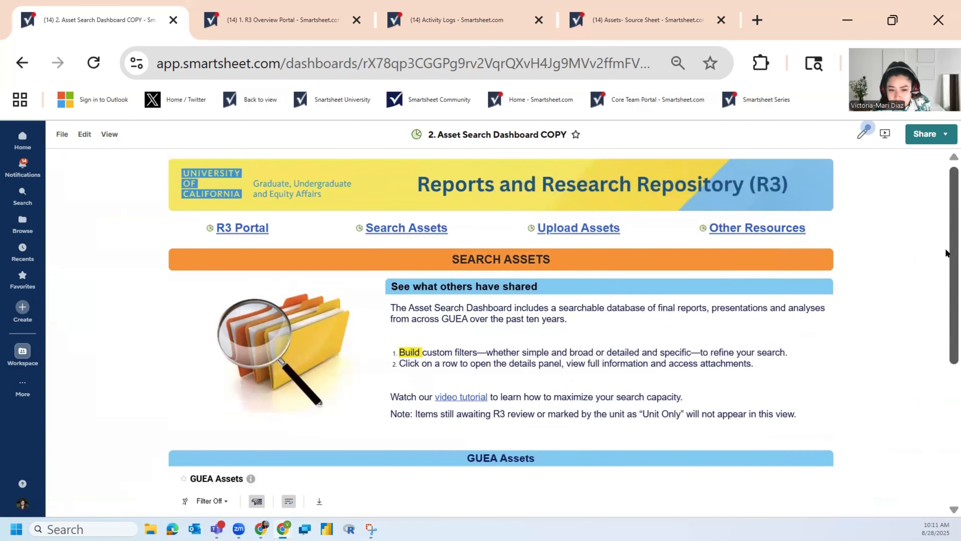
{"action": "left_click_drag", "start_coordinate": [945, 253], "coordinate": [946, 273]}
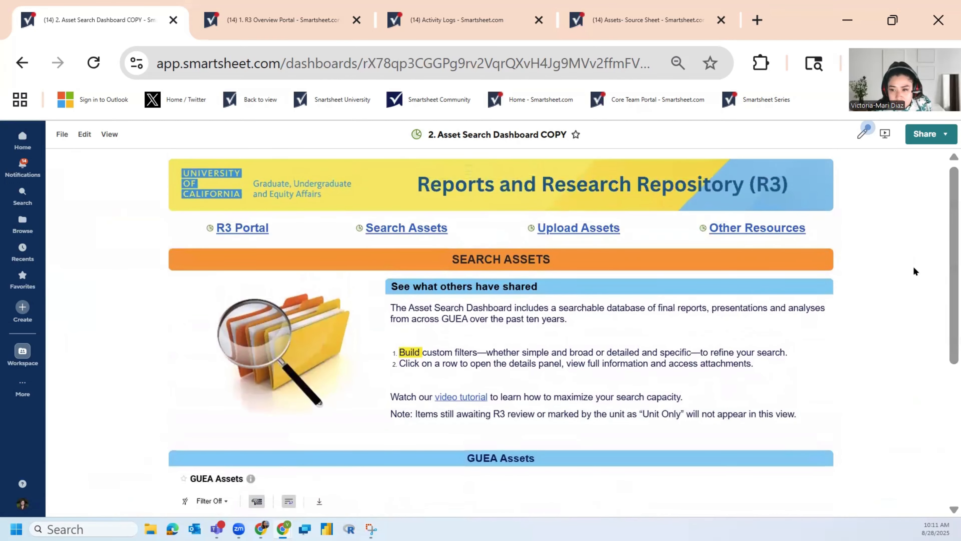